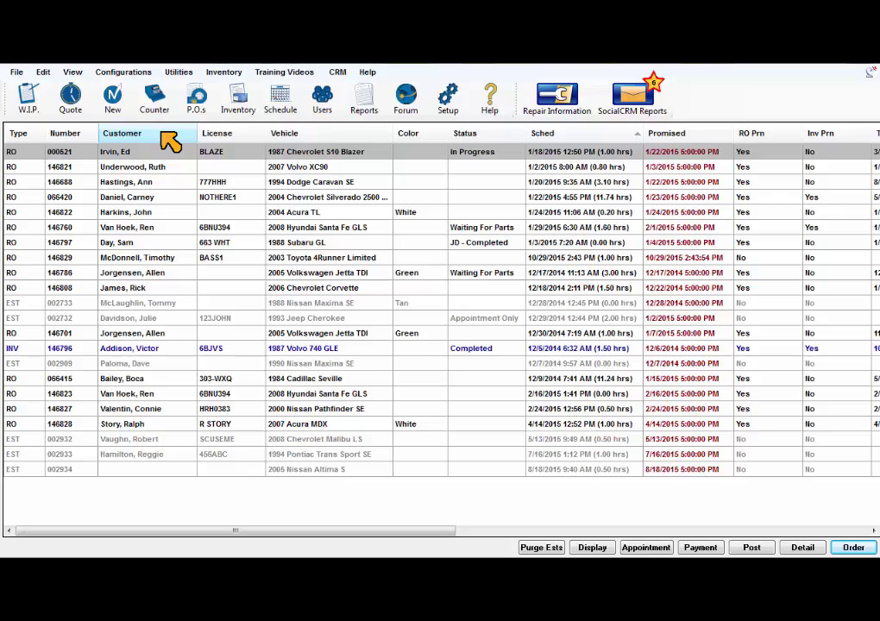
Step: Open Configurations > Program Security and validate the master password
{"action": "left_click", "coordinate": [128, 76]}
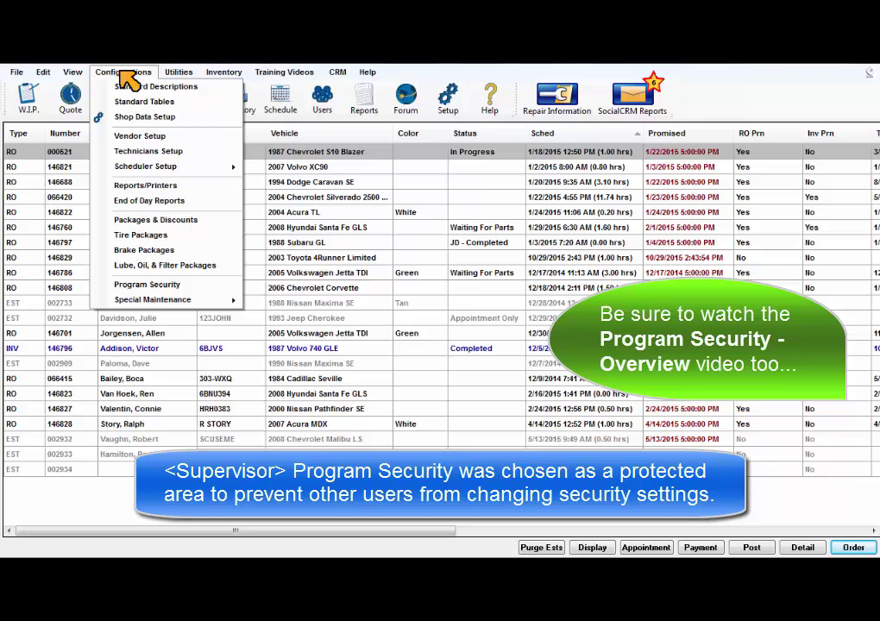
{"action": "left_click", "coordinate": [197, 297]}
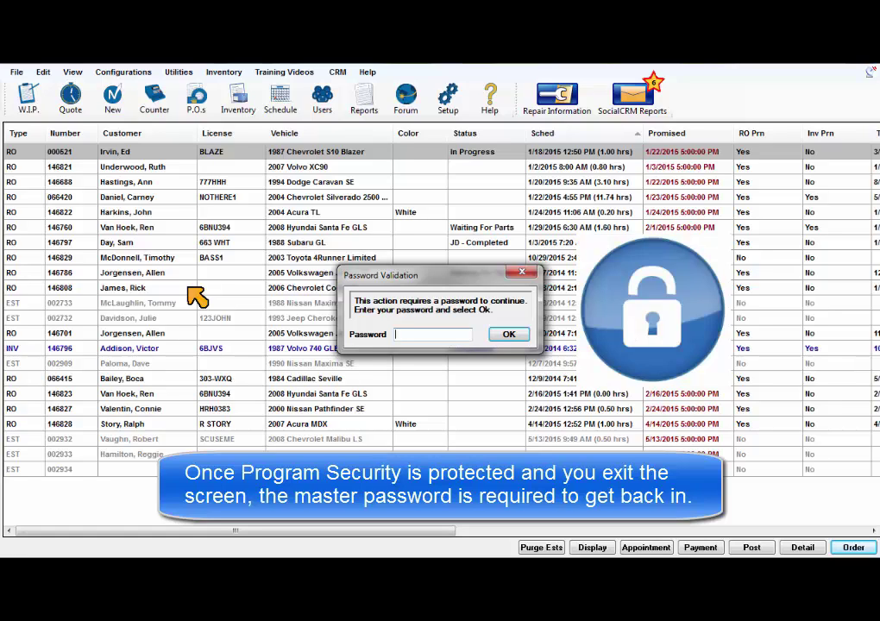
{"action": "type", "text": "p"}
{"action": "left_click", "coordinate": [506, 338]}
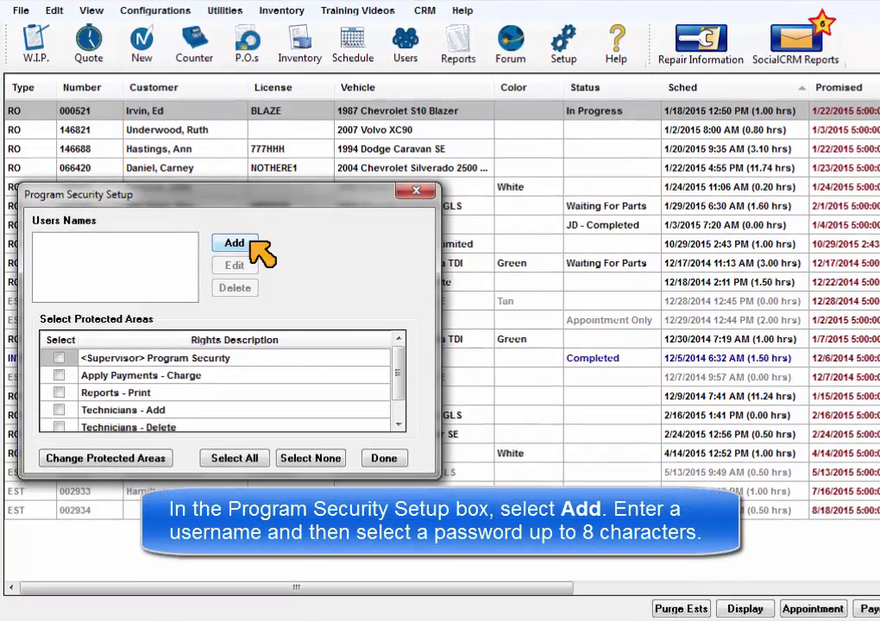
Step: Add security user JANE with her own password
{"action": "left_click", "coordinate": [251, 243]}
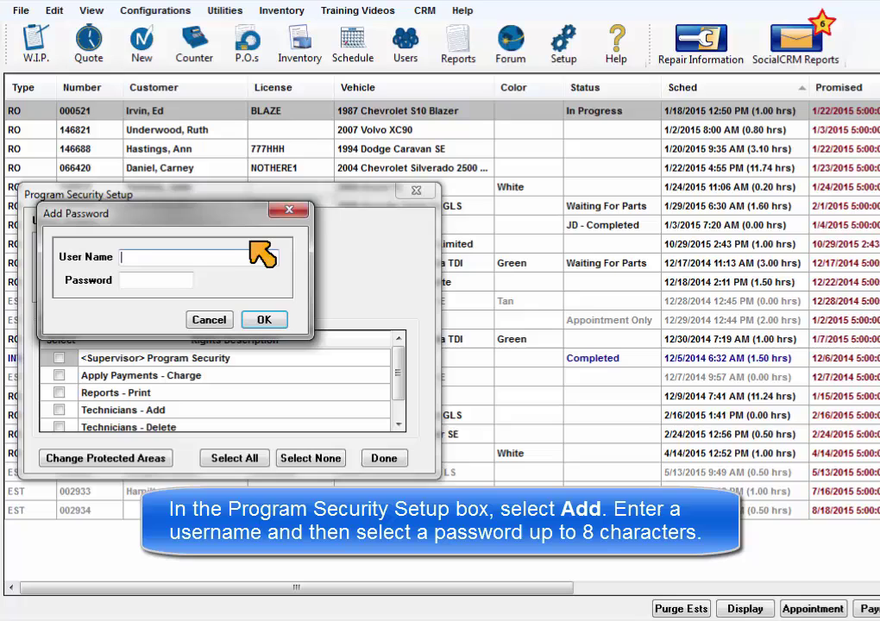
{"action": "type", "text": "JANE"}
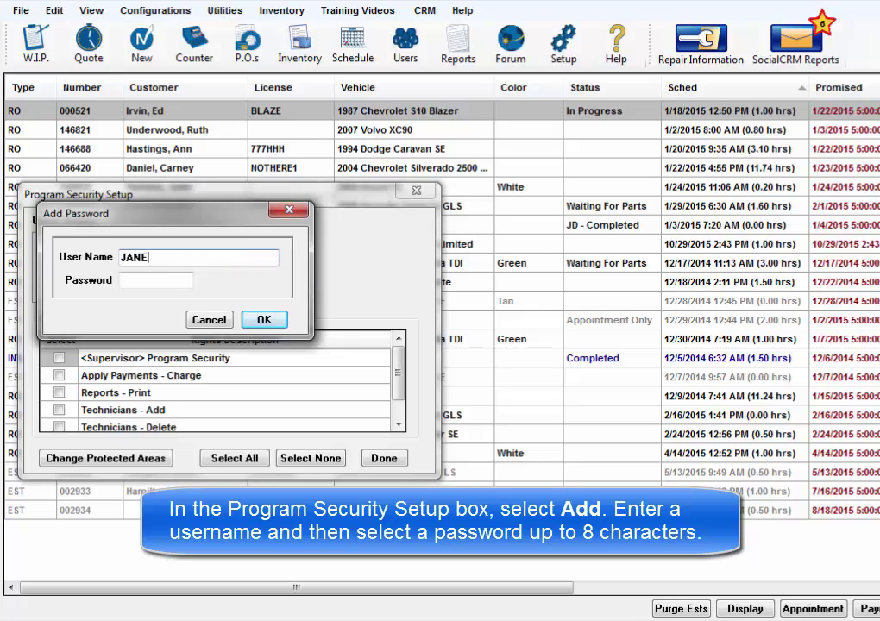
{"action": "key", "text": "Tab"}
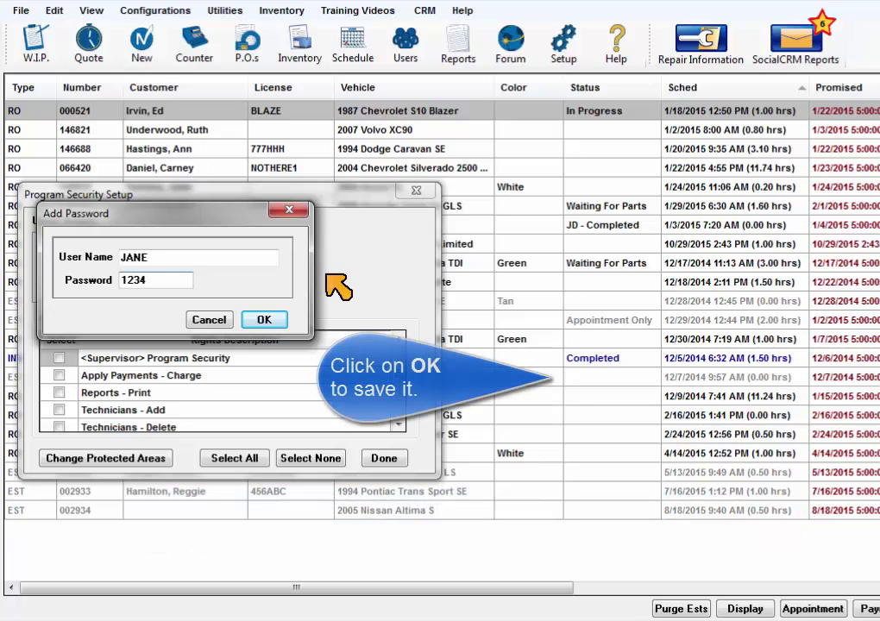
{"action": "left_click", "coordinate": [264, 320]}
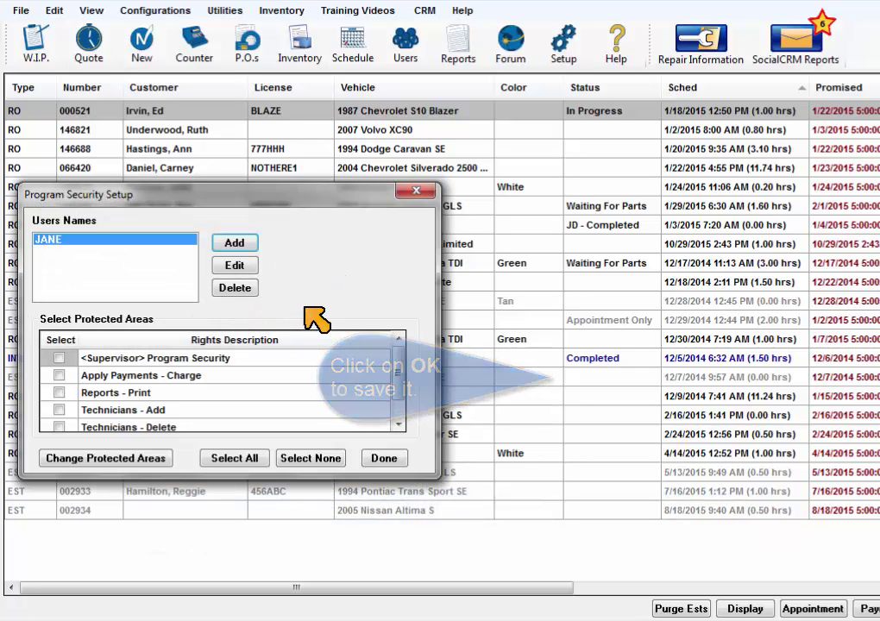
Step: Add a second security user, JOHN, with his own password
{"action": "left_click", "coordinate": [238, 246]}
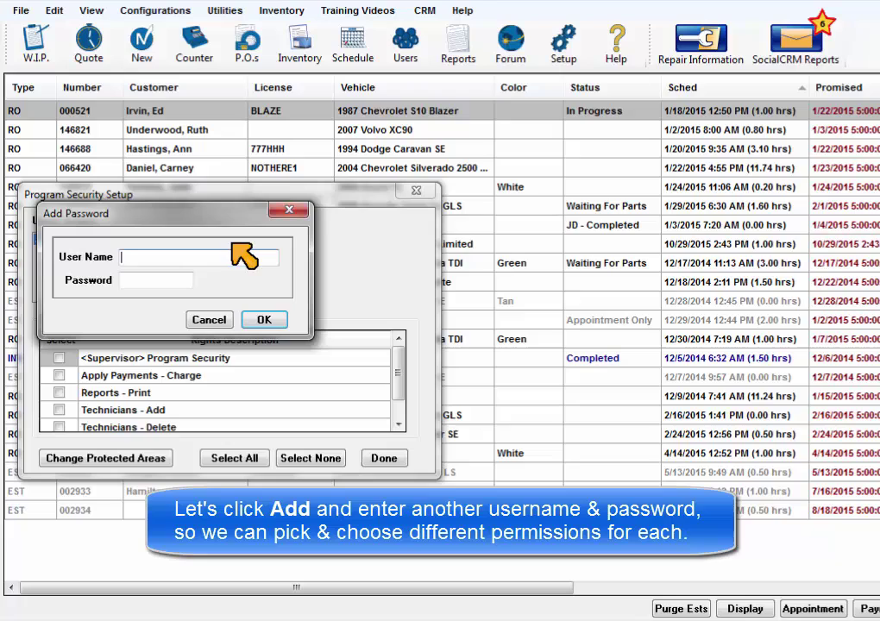
{"action": "type", "text": "JOHN"}
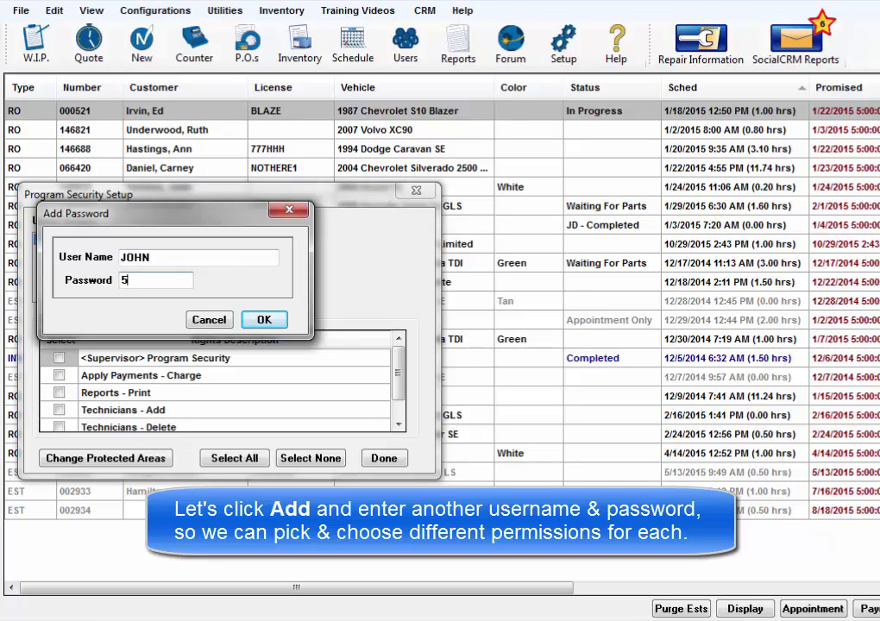
{"action": "type", "text": "8"}
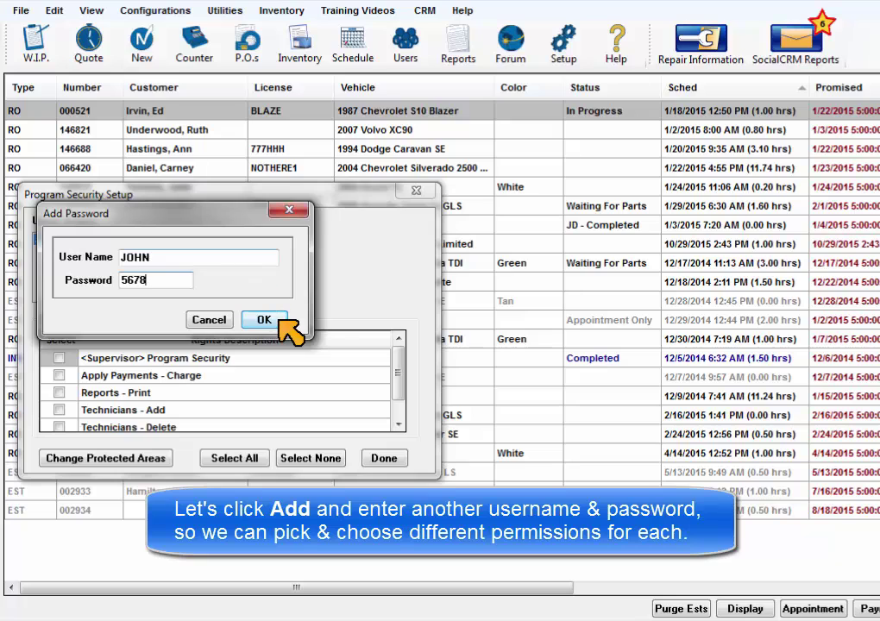
{"action": "left_click", "coordinate": [274, 319]}
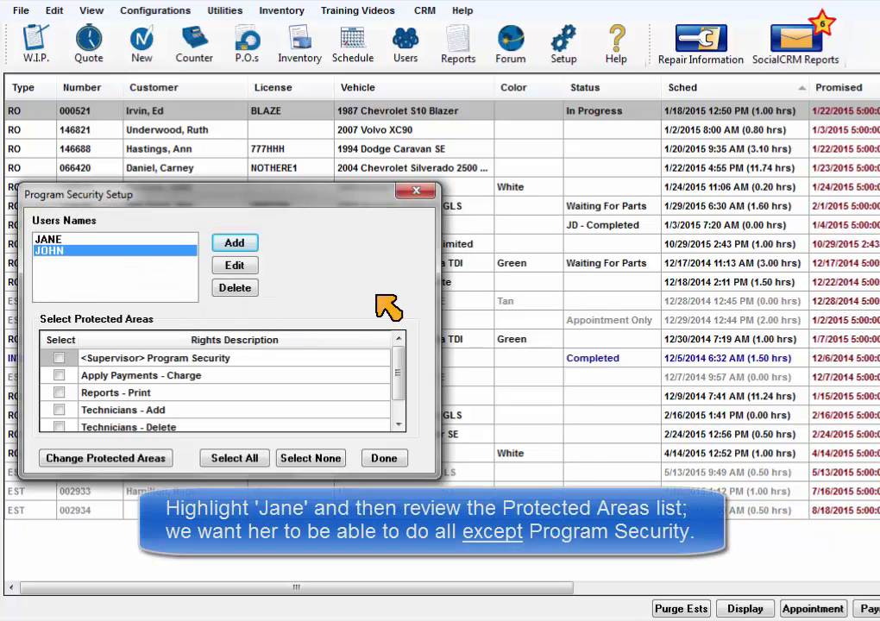
Step: Grant JANE every protected area except <Supervisor> Program Security, and JOHN only Apply Payments - Charge
{"action": "left_click", "coordinate": [141, 239]}
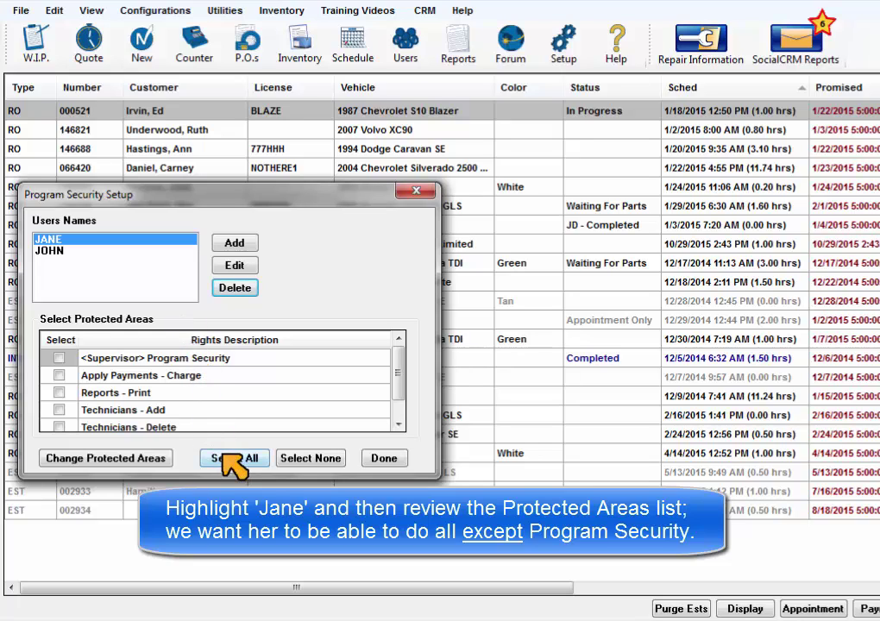
{"action": "left_click", "coordinate": [226, 456]}
{"action": "left_click", "coordinate": [58, 357]}
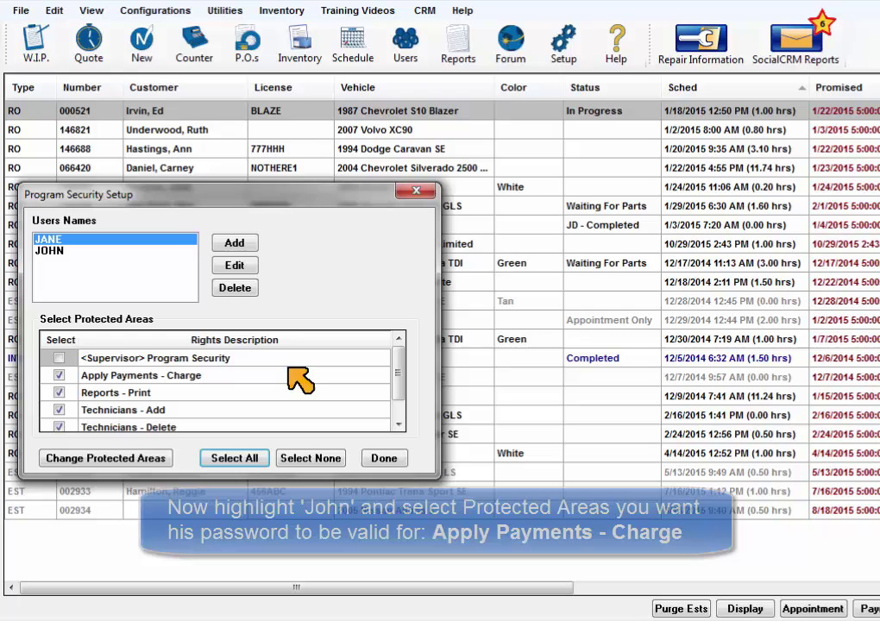
{"action": "left_click", "coordinate": [52, 250]}
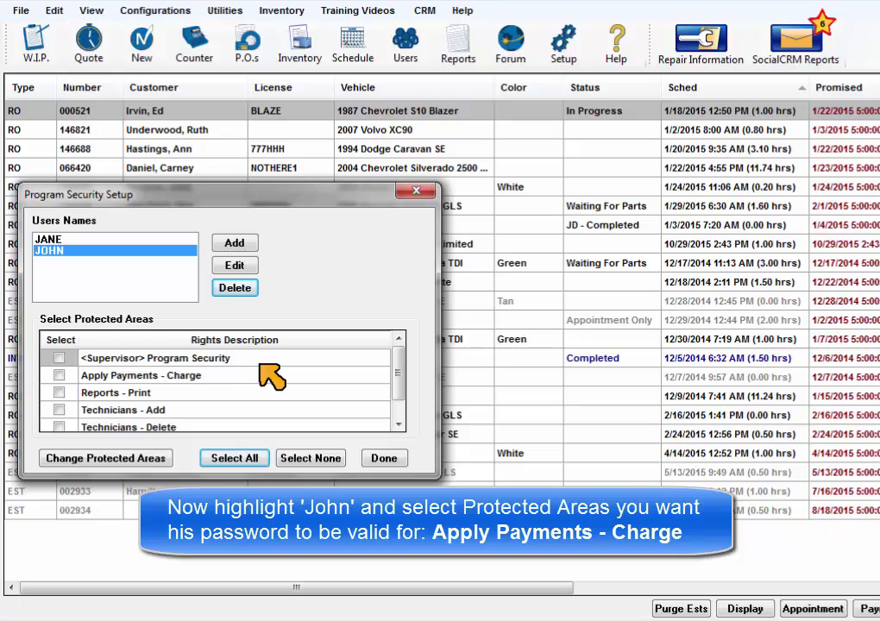
{"action": "left_click", "coordinate": [59, 375]}
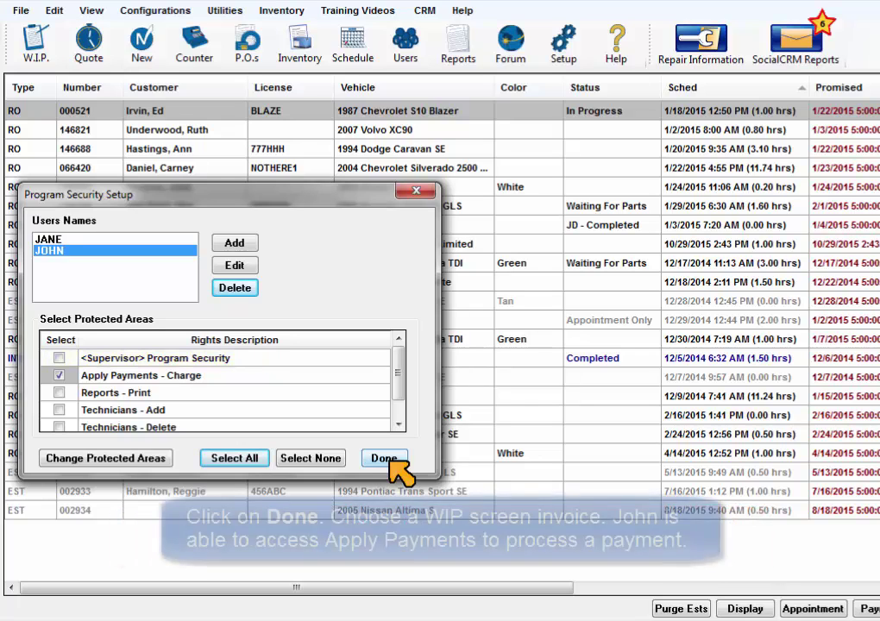
Step: Close security setup and bring up payment entry for the completed invoice
{"action": "left_click", "coordinate": [384, 458]}
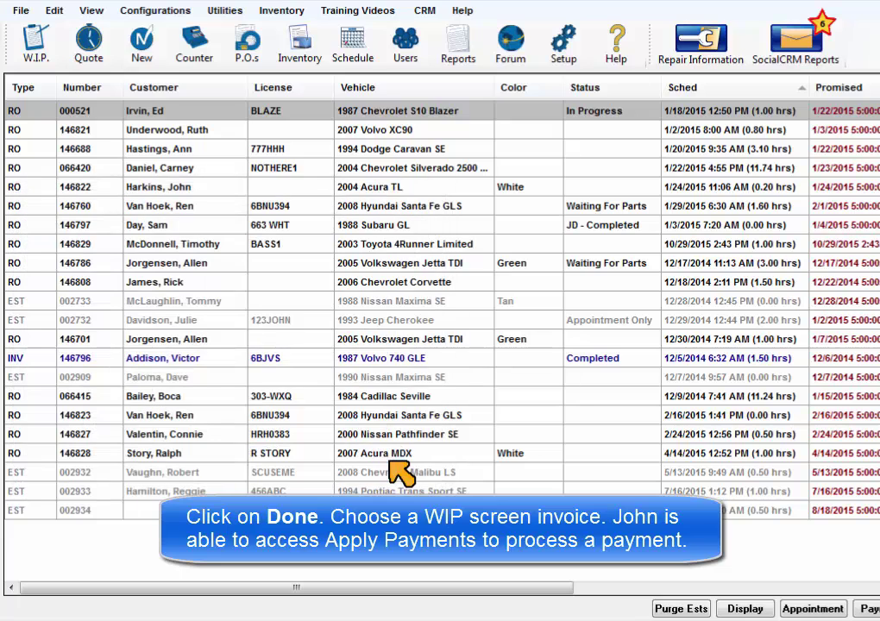
{"action": "left_click", "coordinate": [210, 361]}
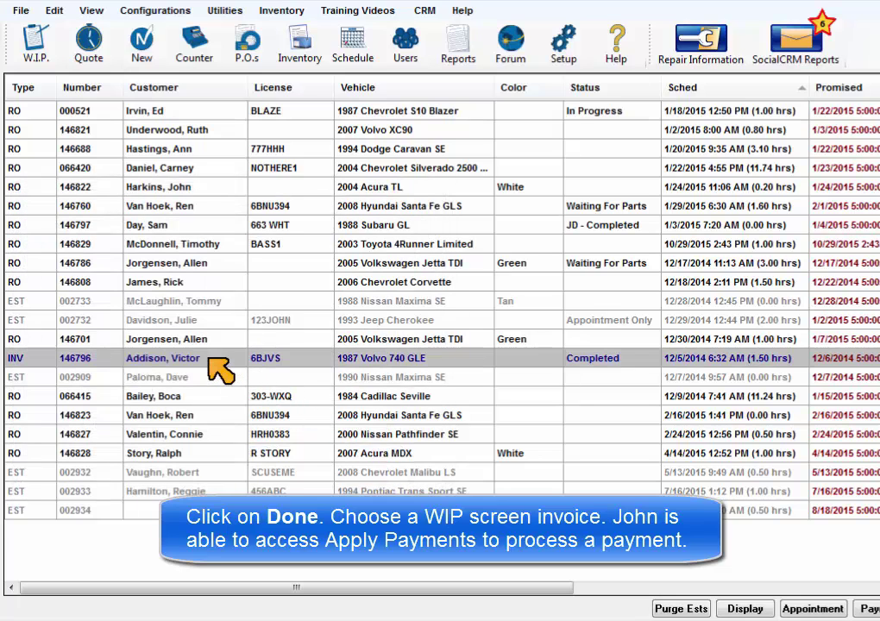
{"action": "double_click", "coordinate": [210, 361]}
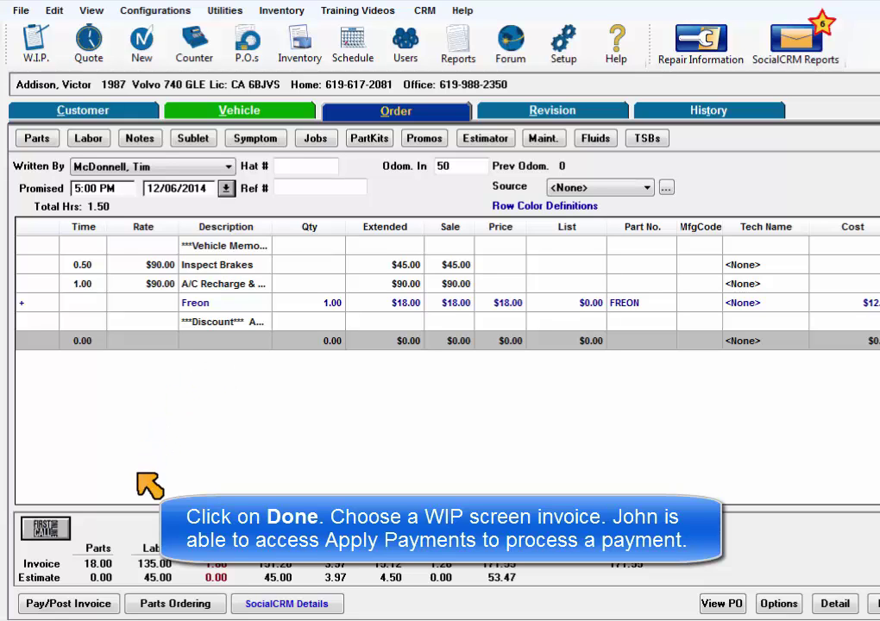
{"action": "left_click", "coordinate": [92, 604]}
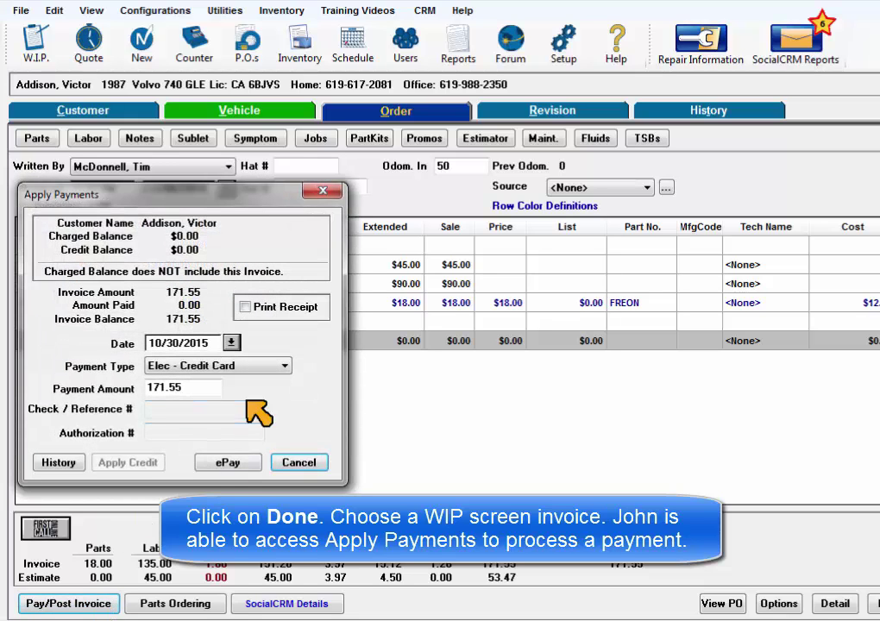
Step: Charge the $171.55 invoice with JOHN's password, accept the posting date, and post it
{"action": "left_click", "coordinate": [248, 375]}
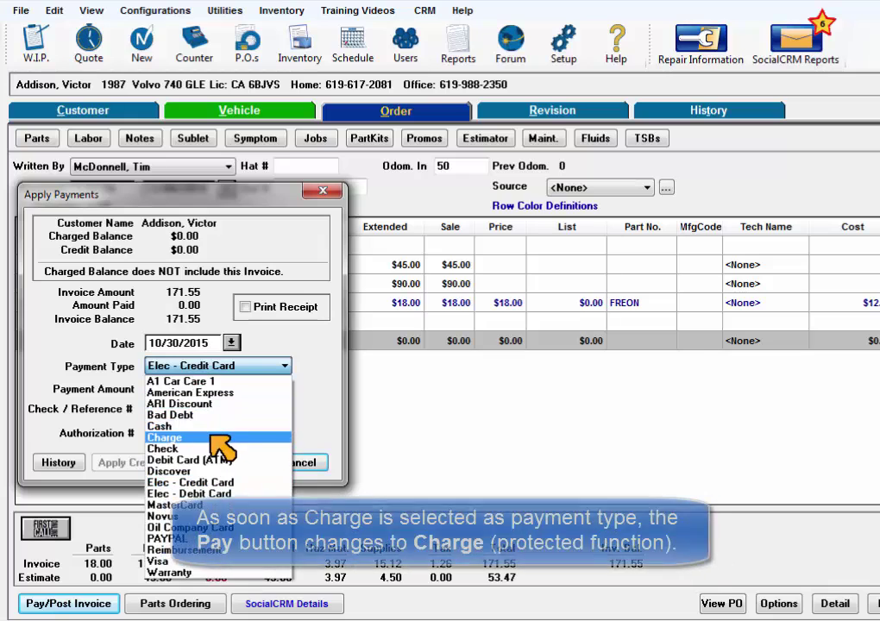
{"action": "left_click", "coordinate": [215, 434]}
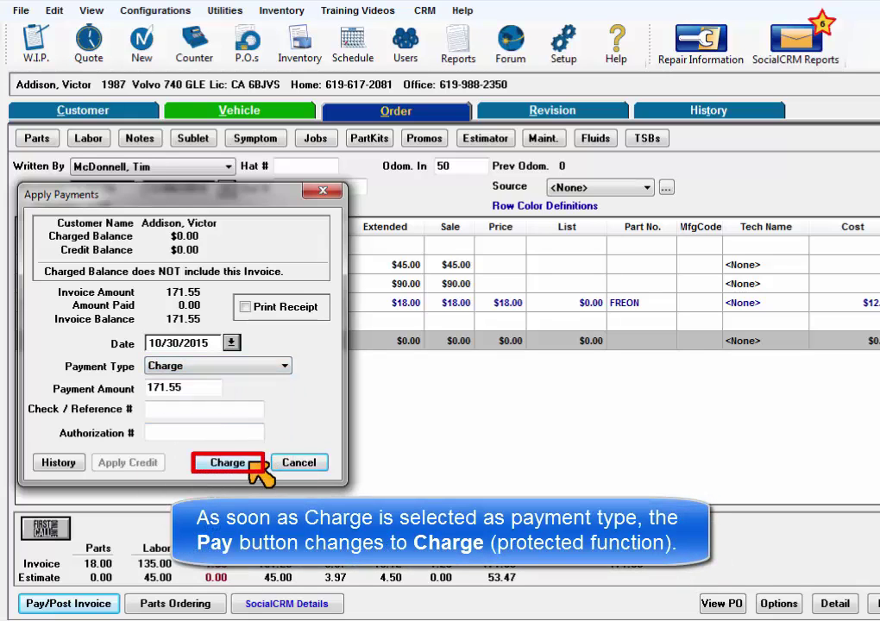
{"action": "left_click", "coordinate": [250, 463]}
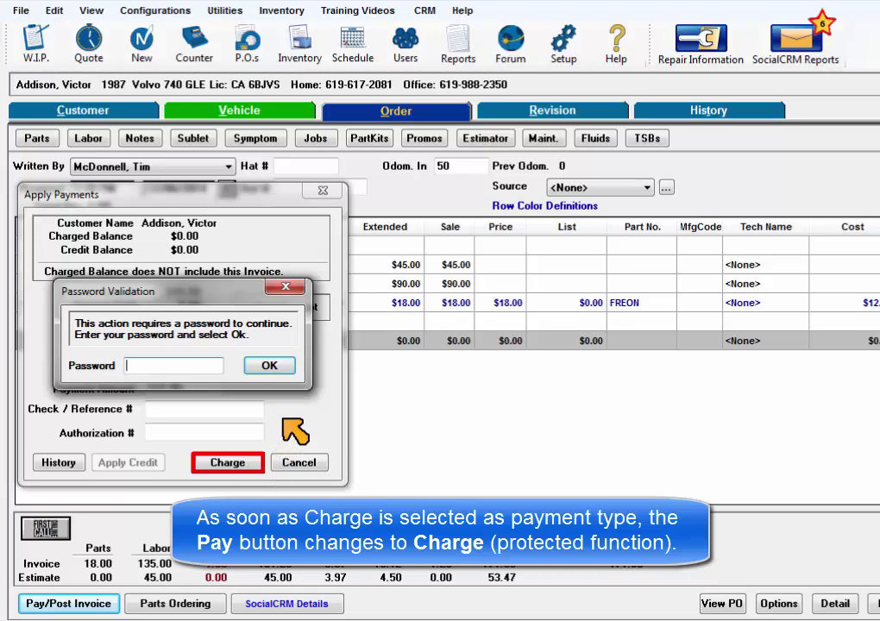
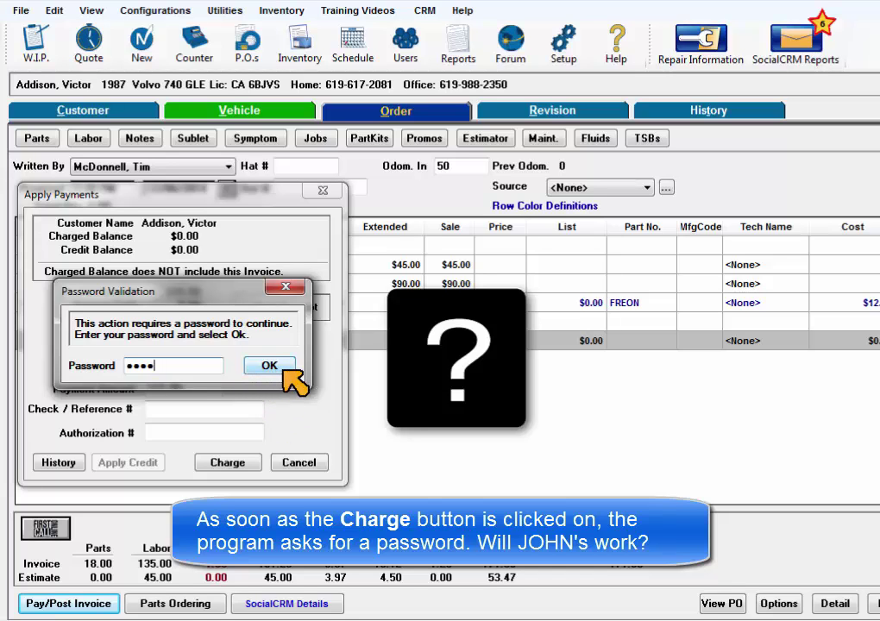
{"action": "left_click", "coordinate": [284, 369]}
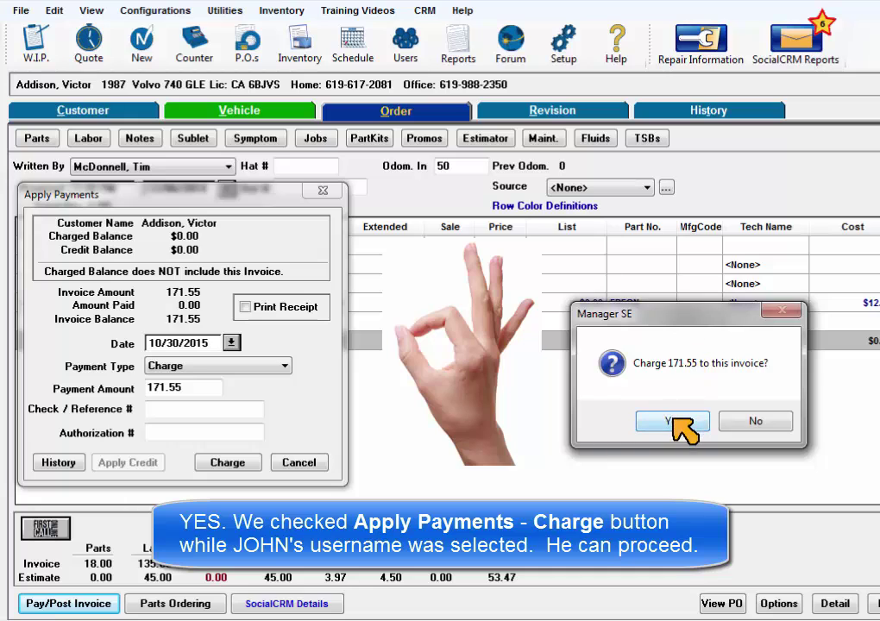
{"action": "left_click", "coordinate": [677, 423]}
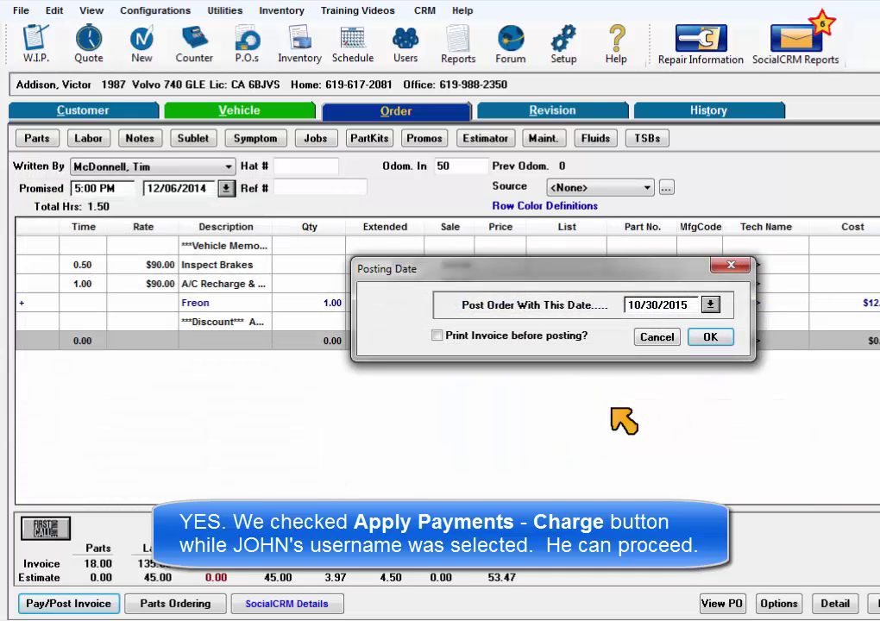
{"action": "left_click", "coordinate": [711, 341]}
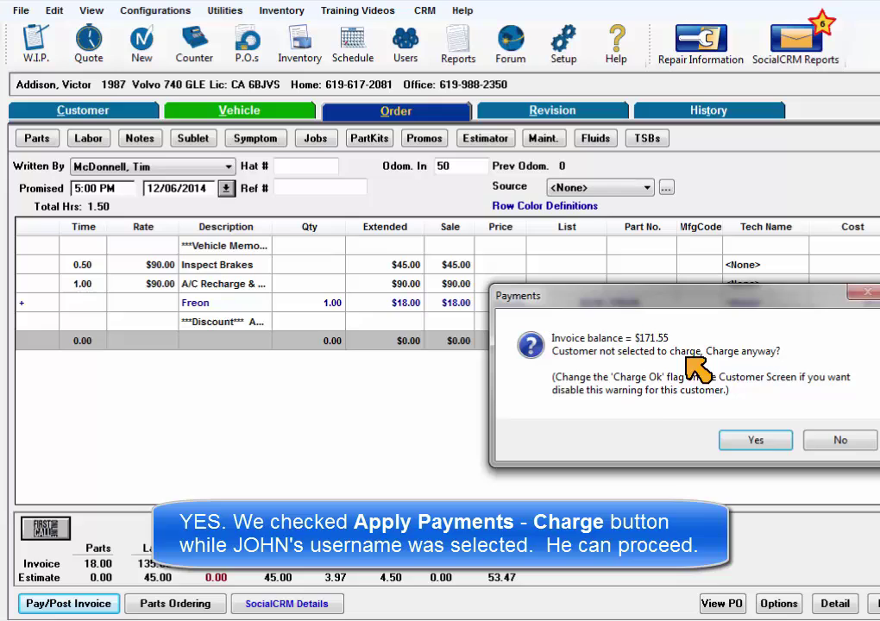
{"action": "left_click", "coordinate": [763, 497]}
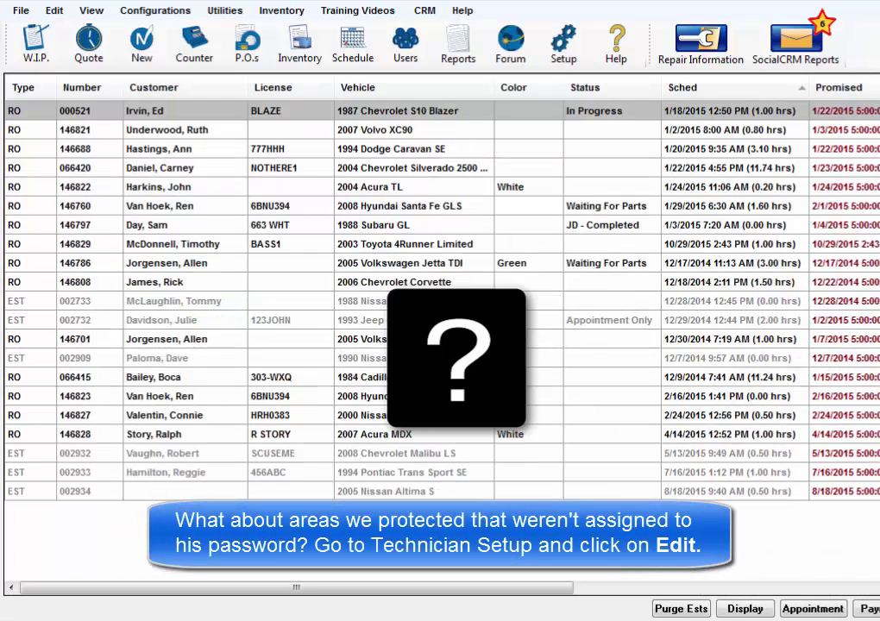
{"action": "left_click", "coordinate": [157, 11]}
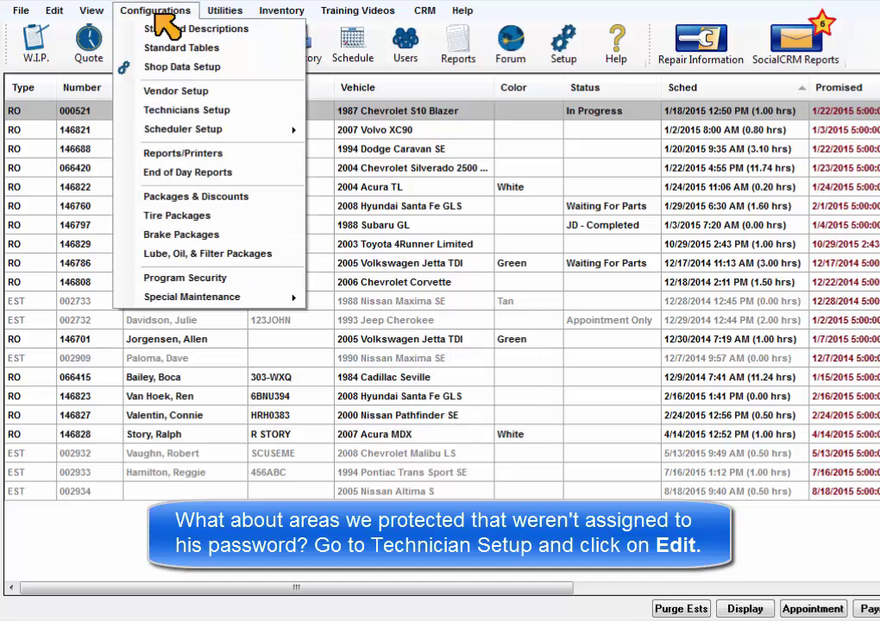
{"action": "left_click", "coordinate": [181, 111]}
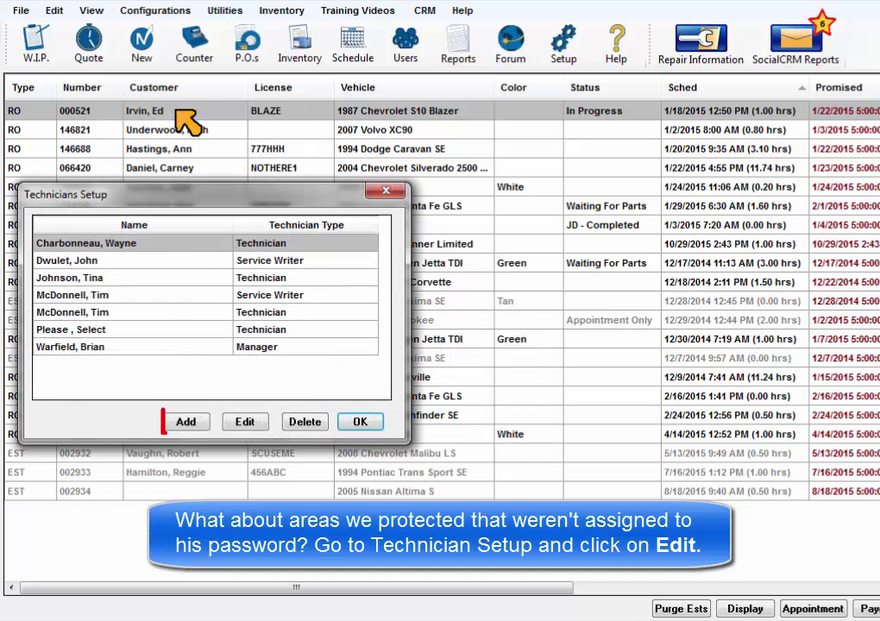
{"action": "left_click", "coordinate": [246, 422]}
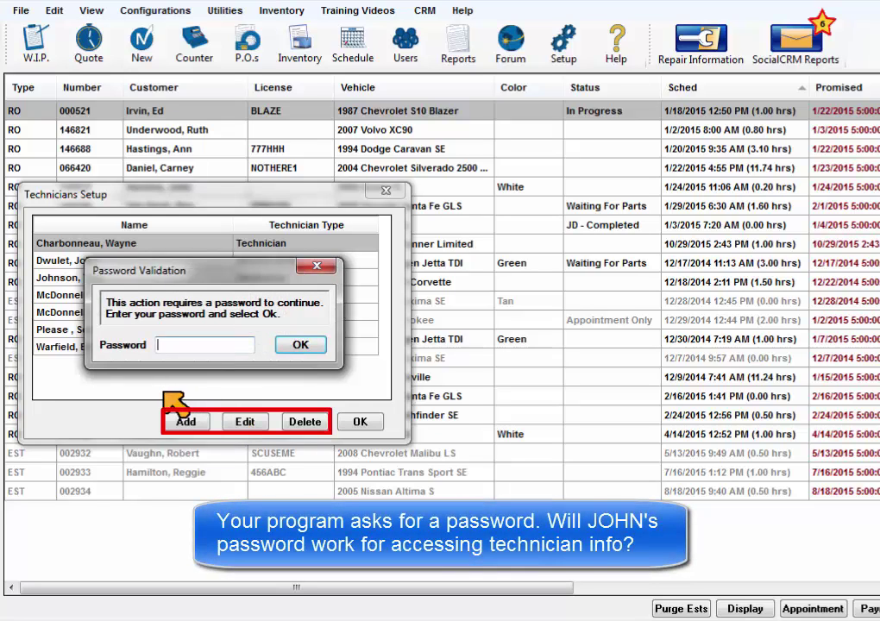
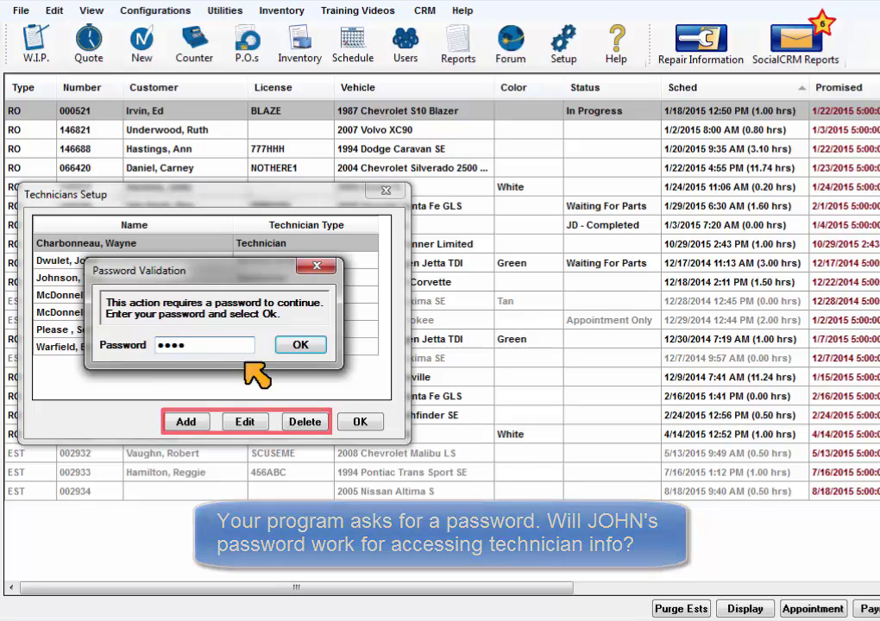
{"action": "left_click", "coordinate": [300, 344]}
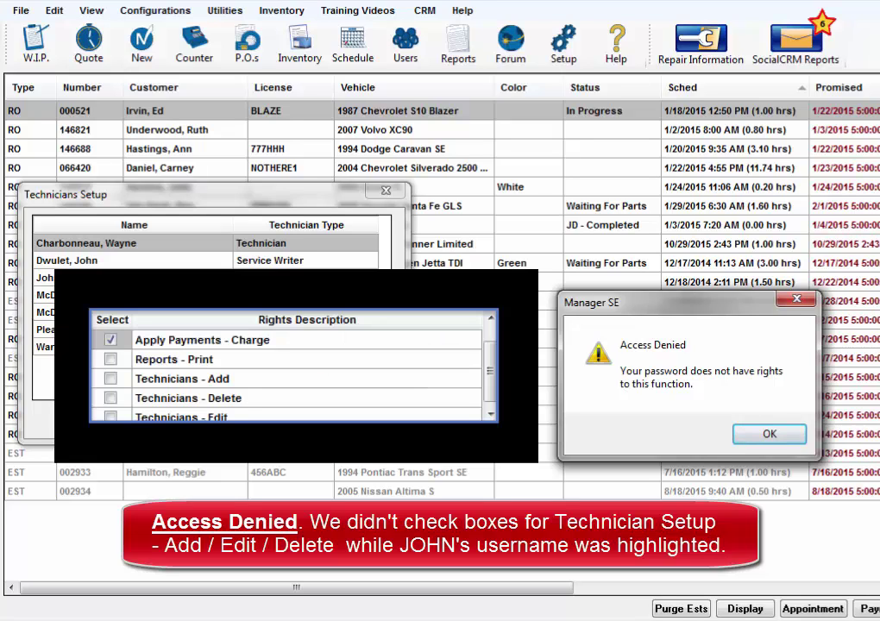
{"action": "left_click", "coordinate": [767, 433]}
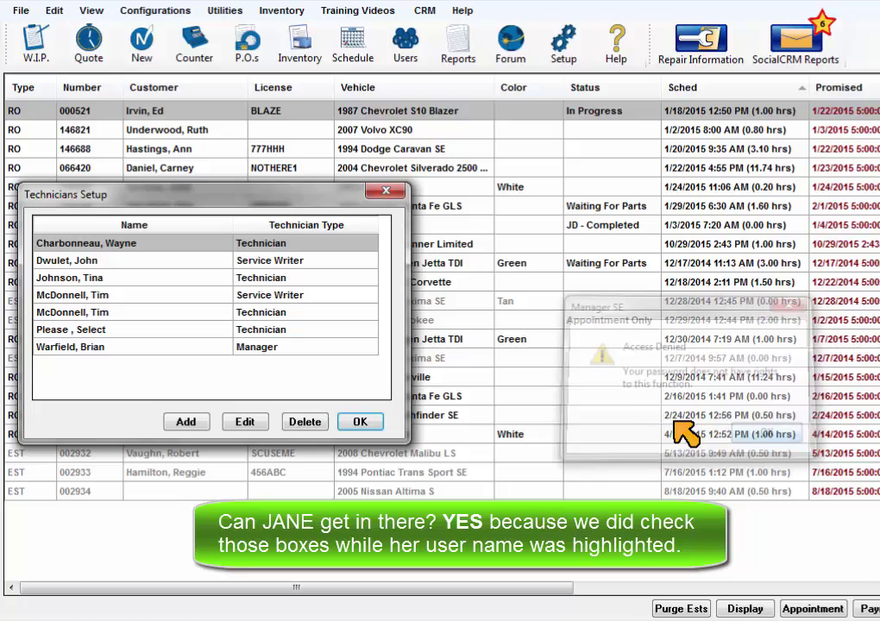
{"action": "left_click", "coordinate": [245, 421]}
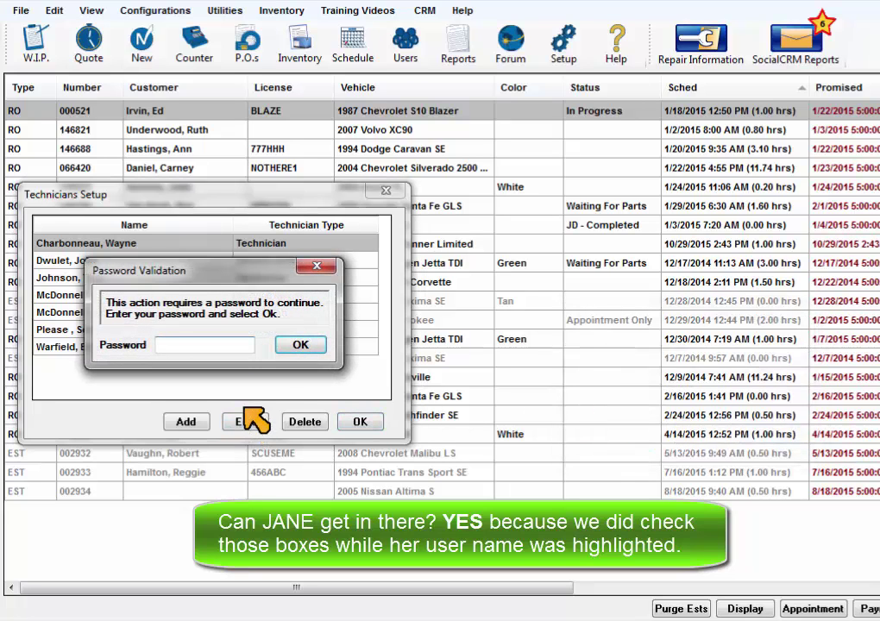
{"action": "key", "text": "Return"}
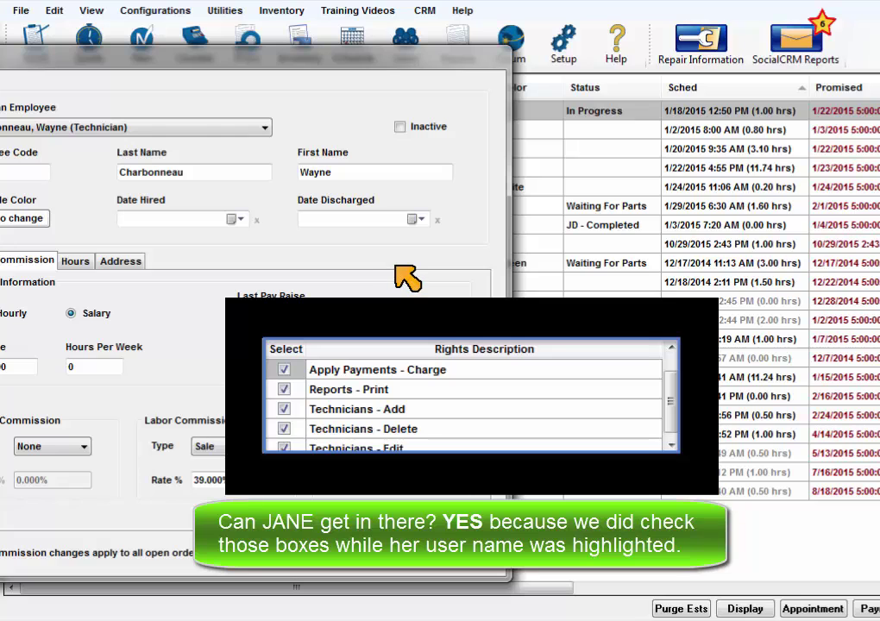
{"action": "left_click_drag", "start_coordinate": [371, 62], "coordinate": [473, 62]}
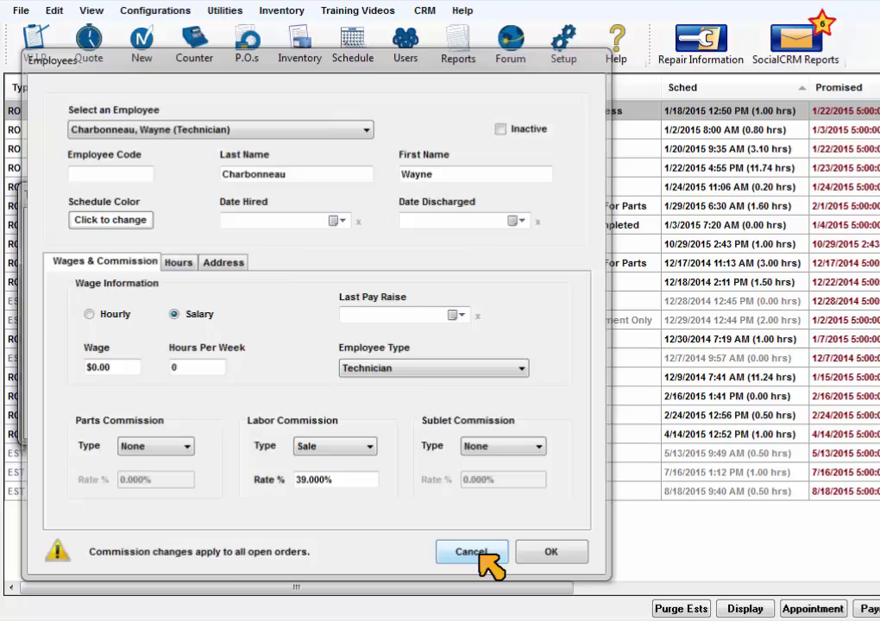
{"action": "left_click", "coordinate": [477, 554]}
Step: Try entering Program Security with JOHN's password and get Access Denied
{"action": "left_click", "coordinate": [366, 423]}
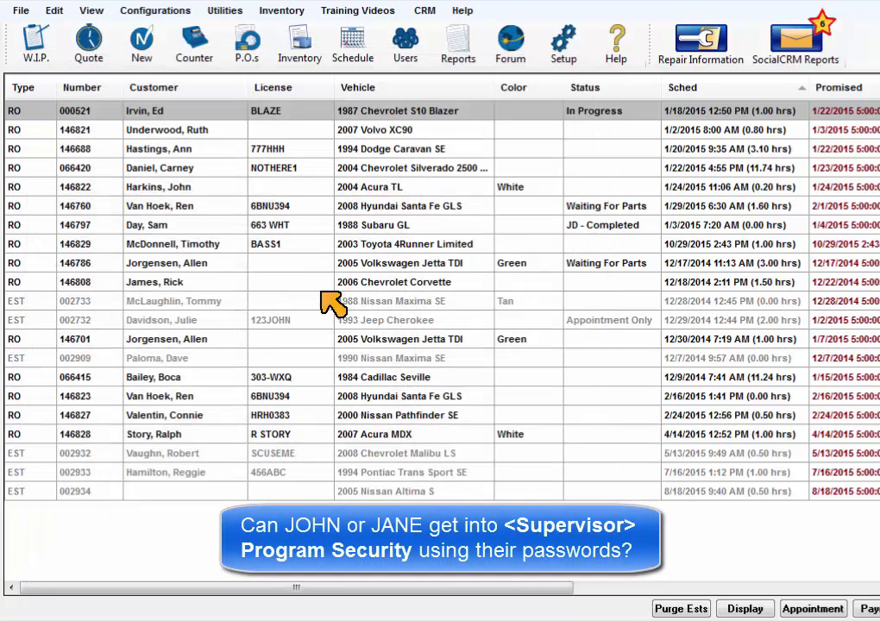
{"action": "left_click", "coordinate": [152, 10]}
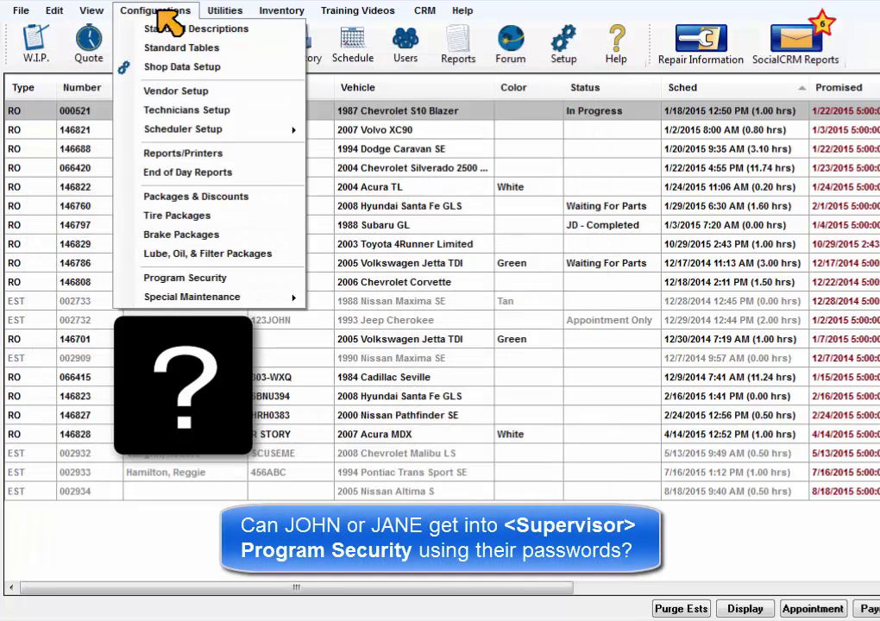
{"action": "left_click", "coordinate": [229, 277]}
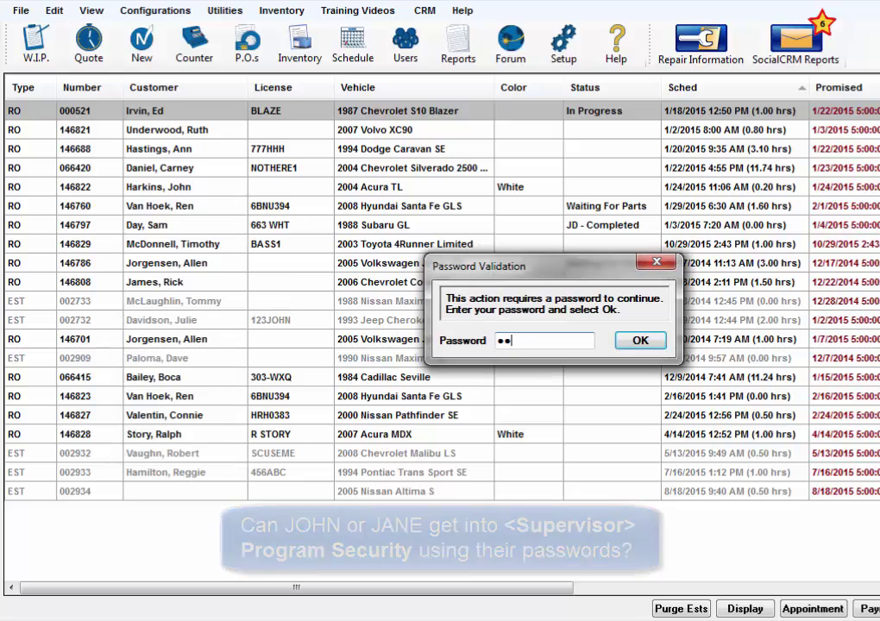
{"action": "left_click", "coordinate": [640, 340]}
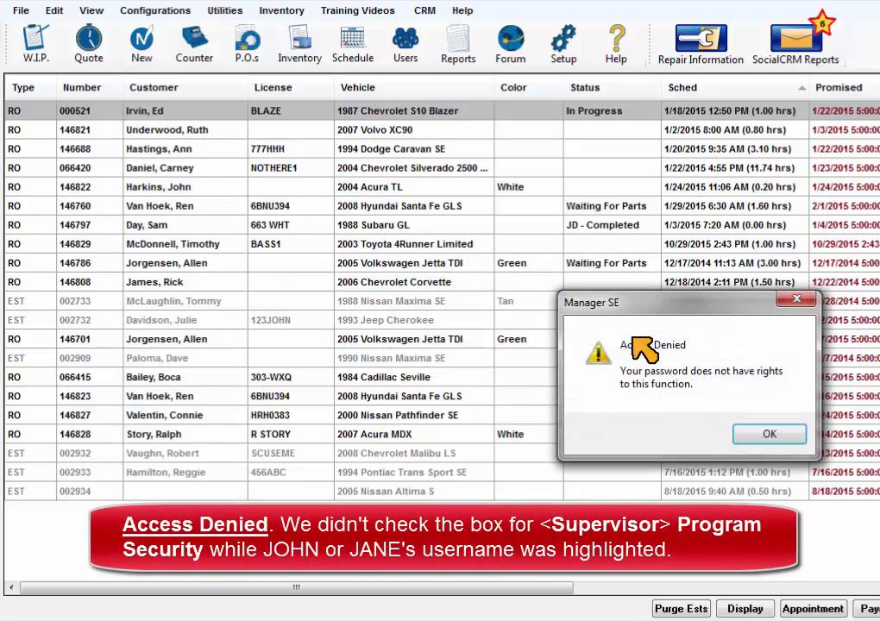